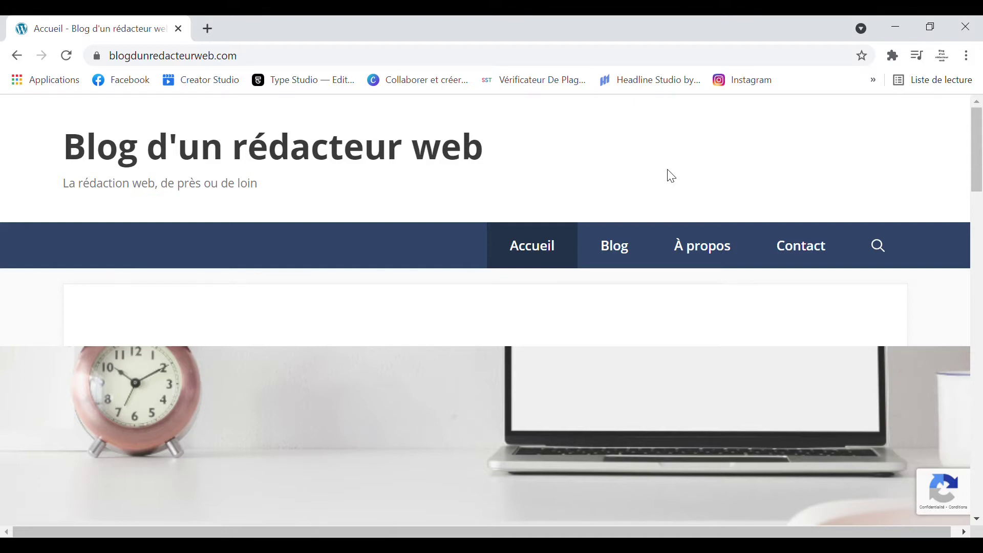
Return to Google Analytics and open the "Tous les produits" product-linking page in the property's administration settings
{"action": "left_click", "coordinate": [16, 56]}
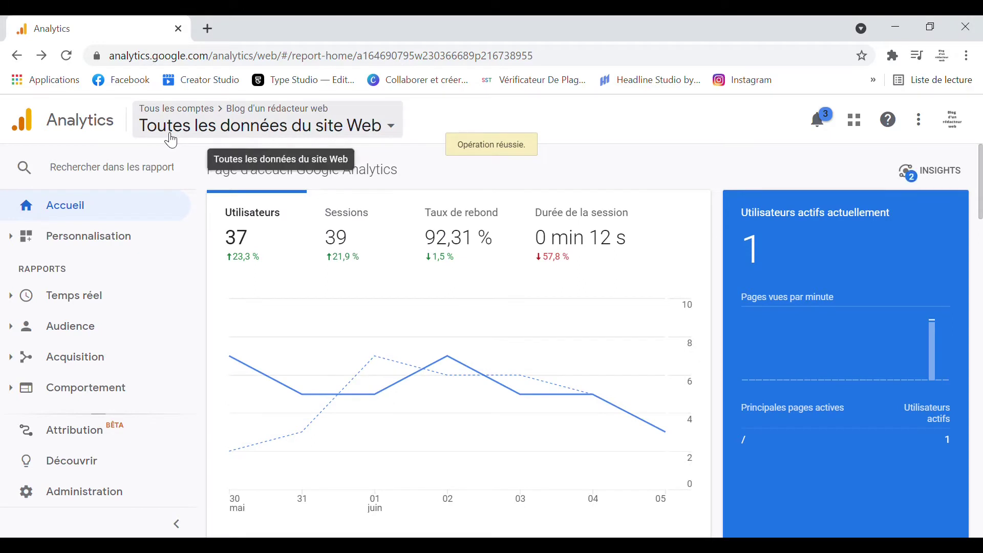
{"action": "scroll", "coordinate": [128, 276], "scroll_direction": "down", "scroll_amount": 2}
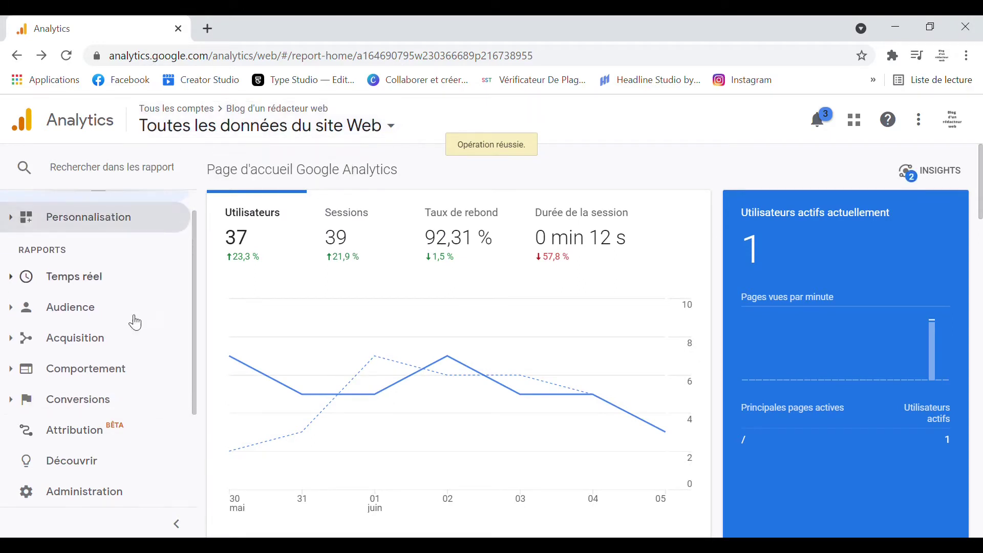
{"action": "left_click", "coordinate": [130, 492]}
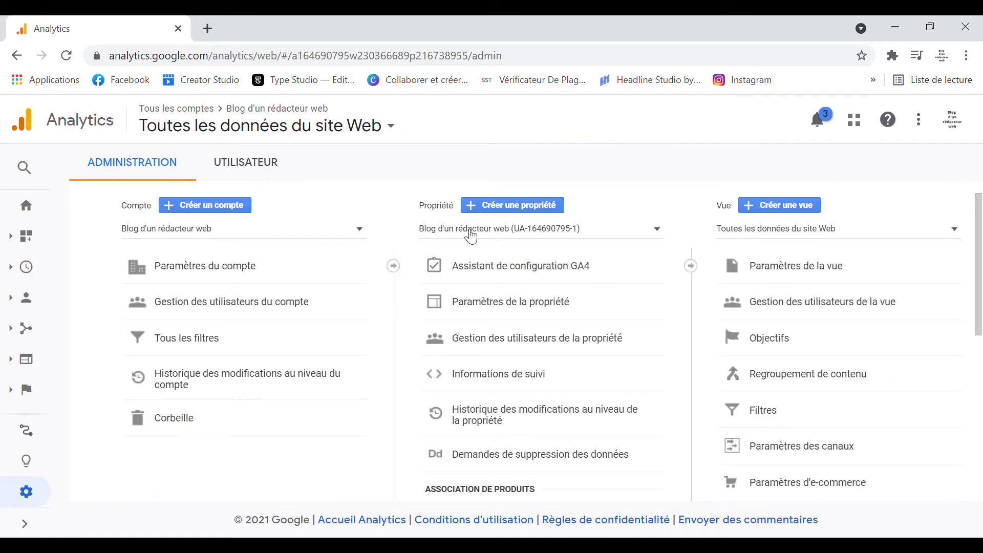
{"action": "scroll", "coordinate": [469, 246], "scroll_direction": "down", "scroll_amount": 3}
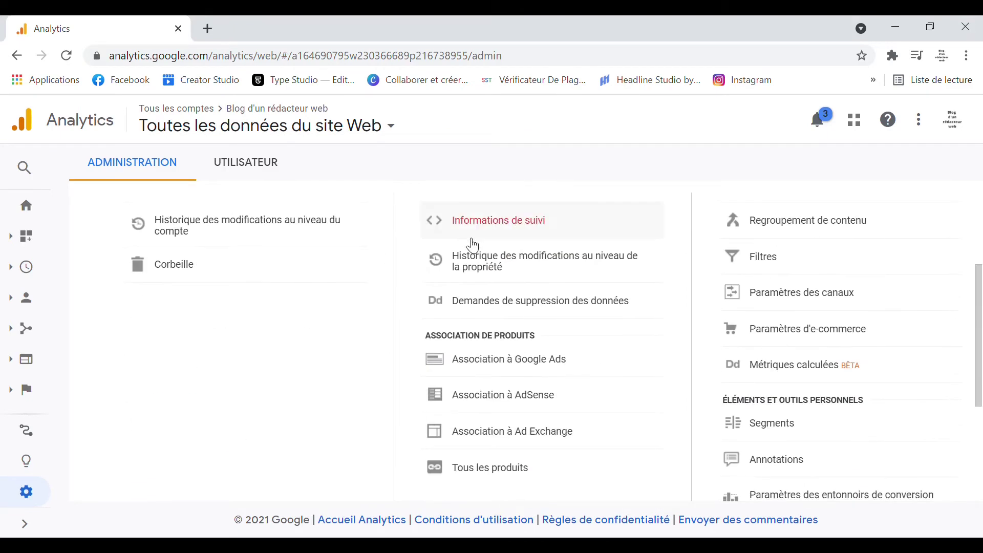
{"action": "scroll", "coordinate": [472, 241], "scroll_direction": "down", "scroll_amount": 2}
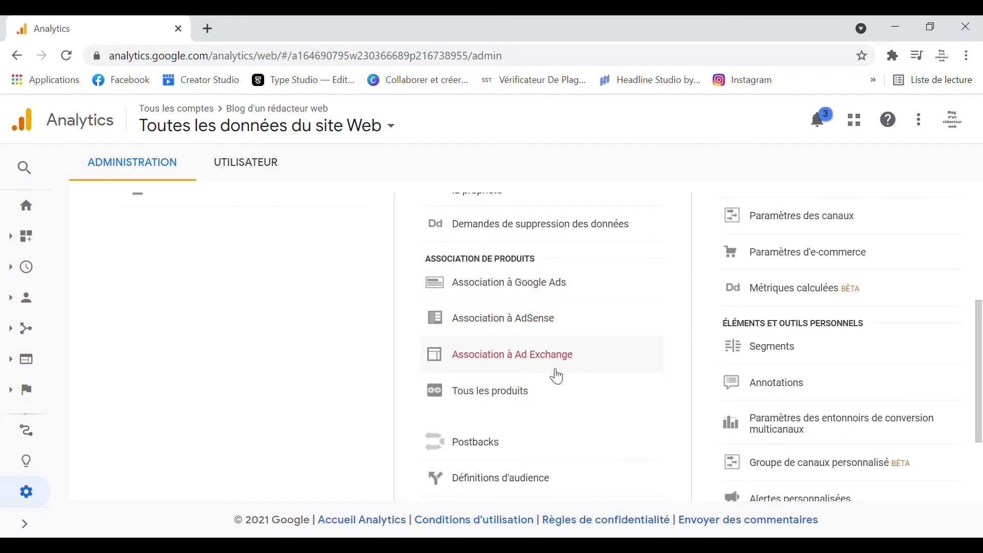
{"action": "left_click", "coordinate": [476, 399]}
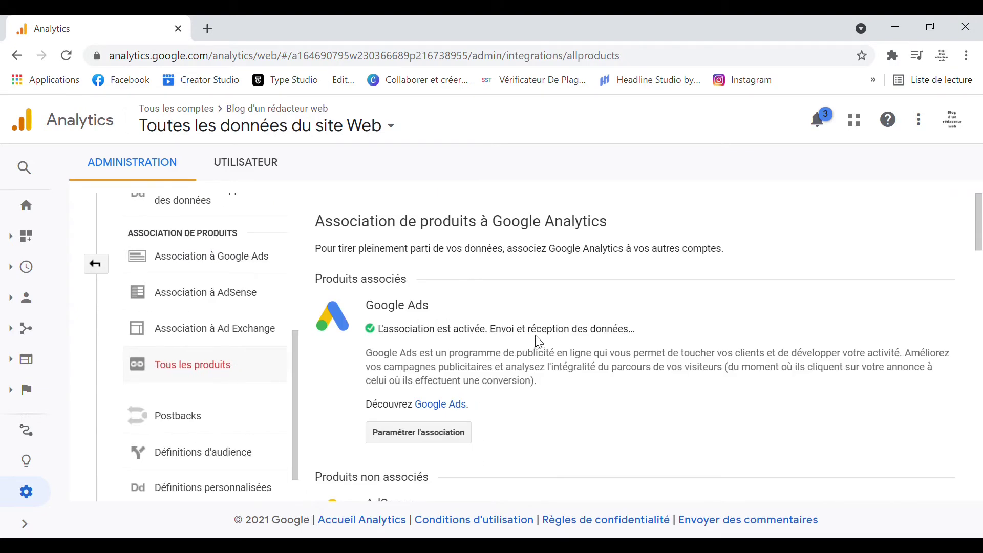
Start linking Search Console from the unlinked products and choose to add a Search Console site to the Analytics property
{"action": "scroll", "coordinate": [563, 334], "scroll_direction": "down", "scroll_amount": 1}
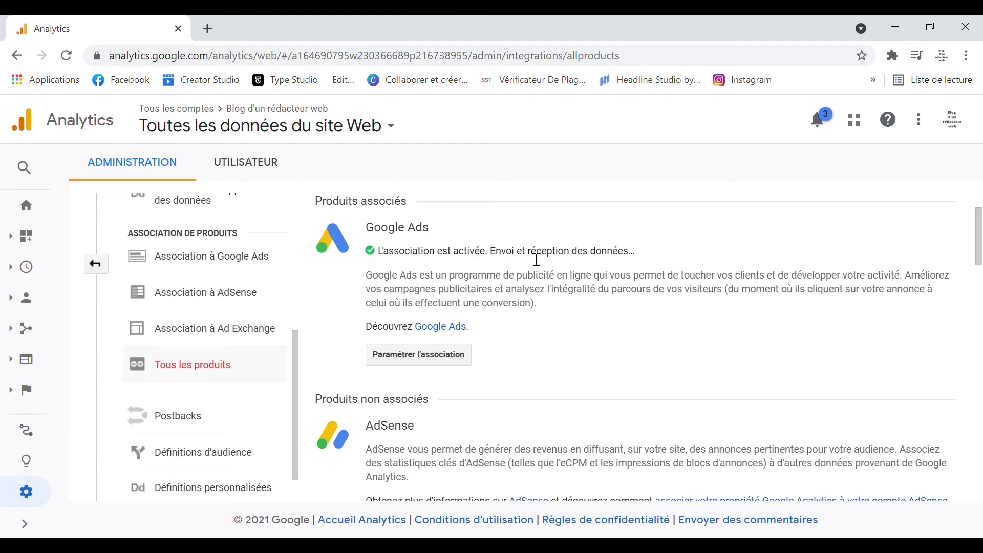
{"action": "scroll", "coordinate": [527, 258], "scroll_direction": "down", "scroll_amount": 3}
{"action": "scroll", "coordinate": [531, 258], "scroll_direction": "down", "scroll_amount": 7}
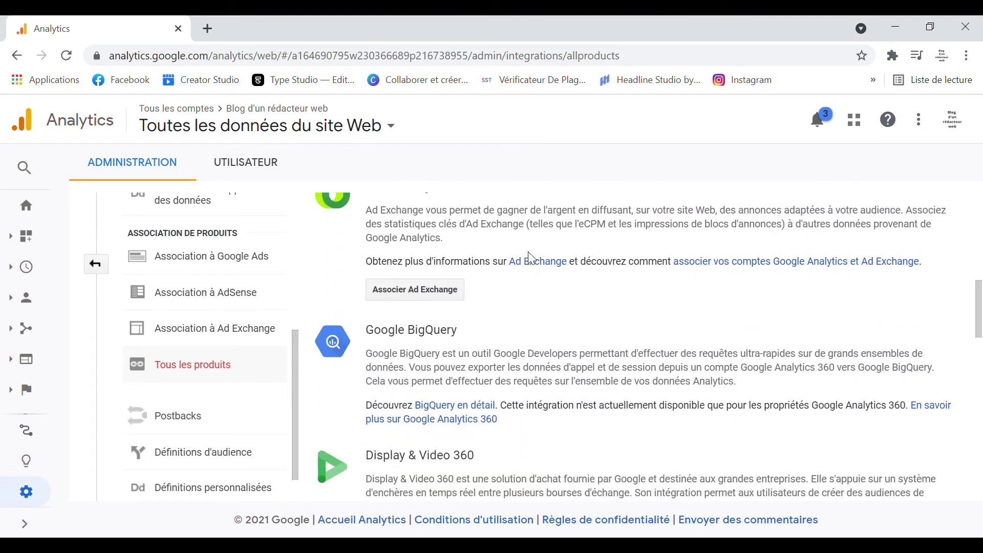
{"action": "scroll", "coordinate": [531, 258], "scroll_direction": "down", "scroll_amount": 10}
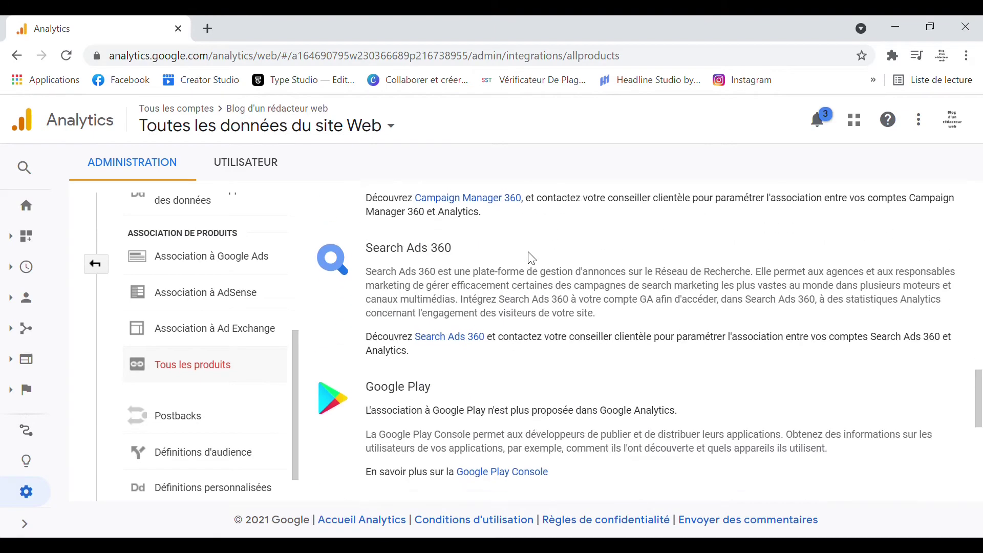
{"action": "scroll", "coordinate": [533, 259], "scroll_direction": "down", "scroll_amount": 2}
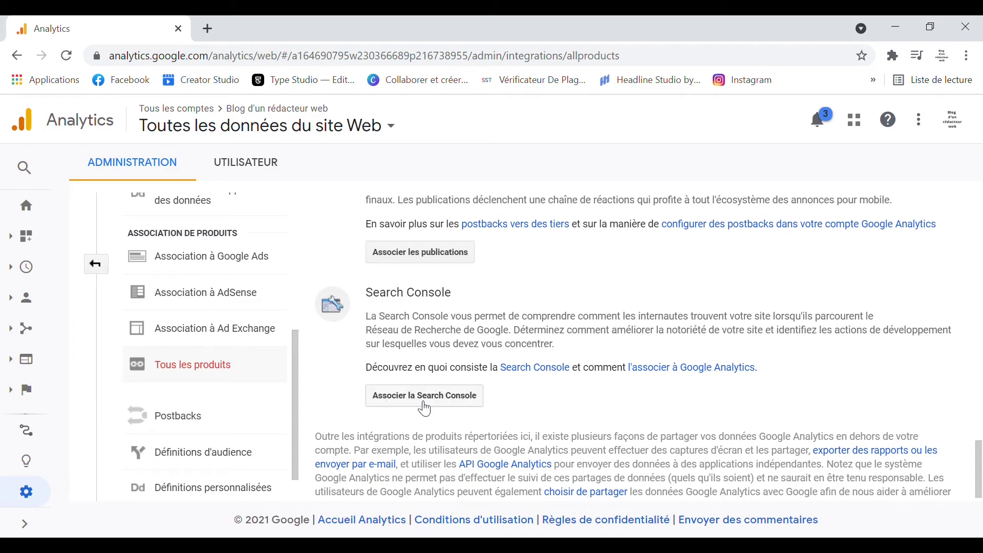
{"action": "left_click", "coordinate": [425, 397]}
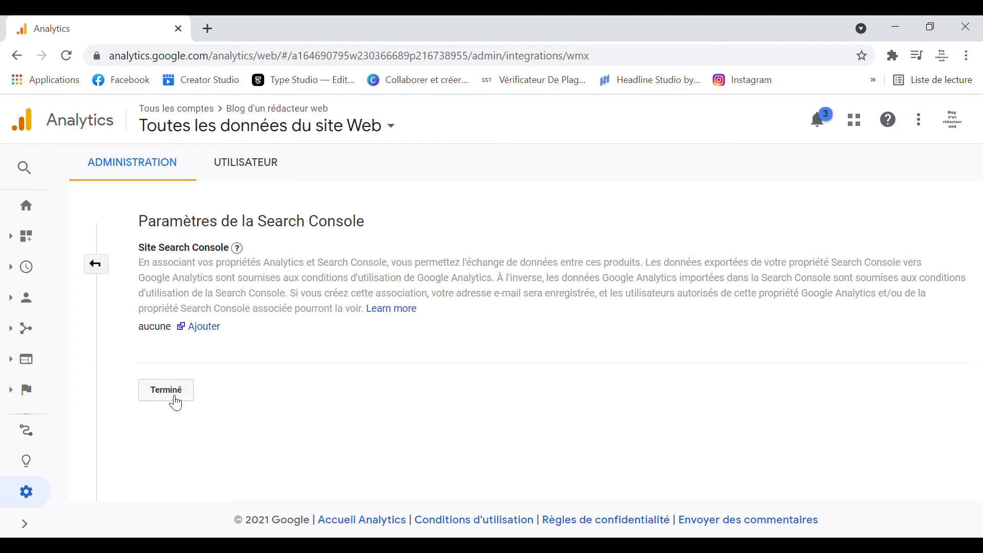
{"action": "left_click", "coordinate": [193, 330]}
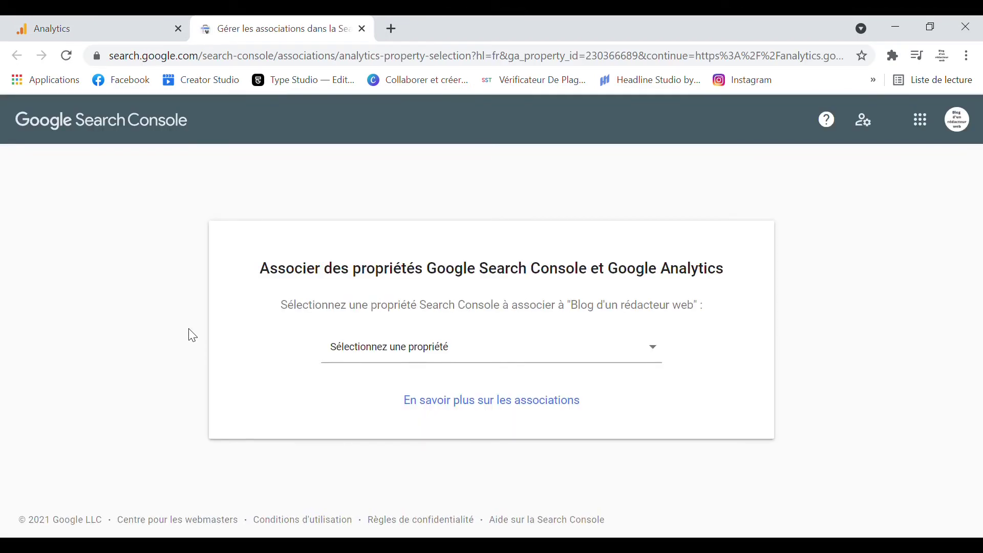
Select the blogdunredacteurweb.com domain property and associate it with the "Blog d'un rédacteur web" Analytics property
{"action": "left_click", "coordinate": [634, 352]}
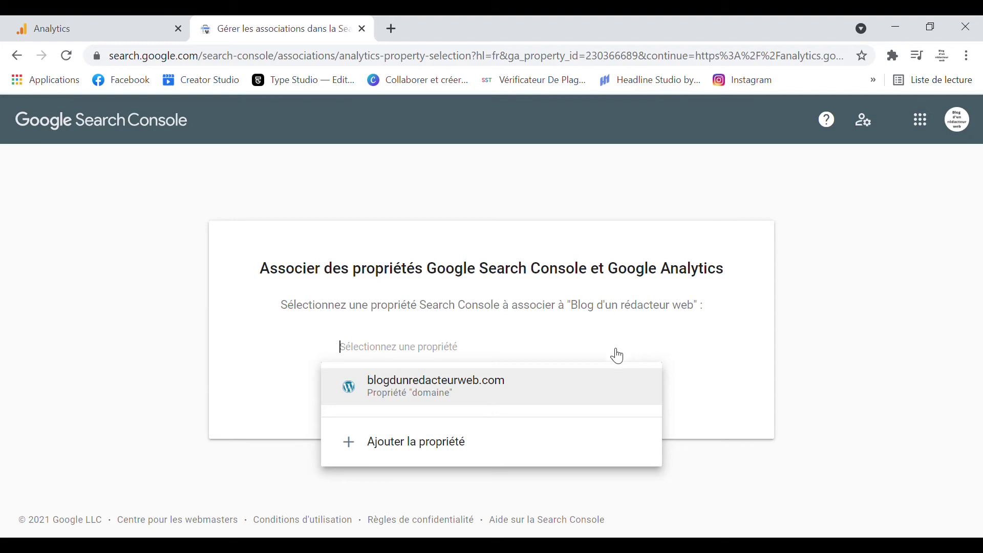
{"action": "left_click", "coordinate": [588, 390]}
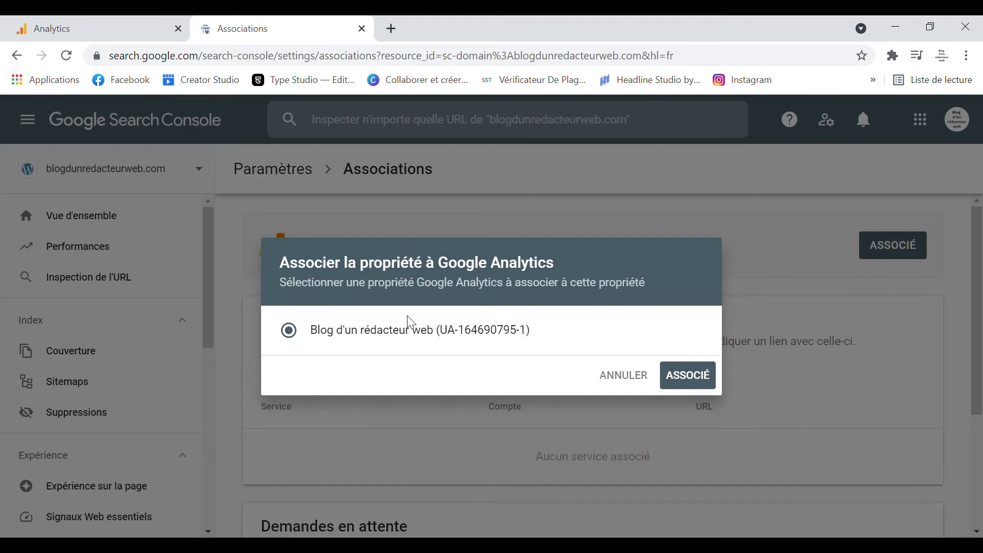
{"action": "left_click", "coordinate": [682, 380]}
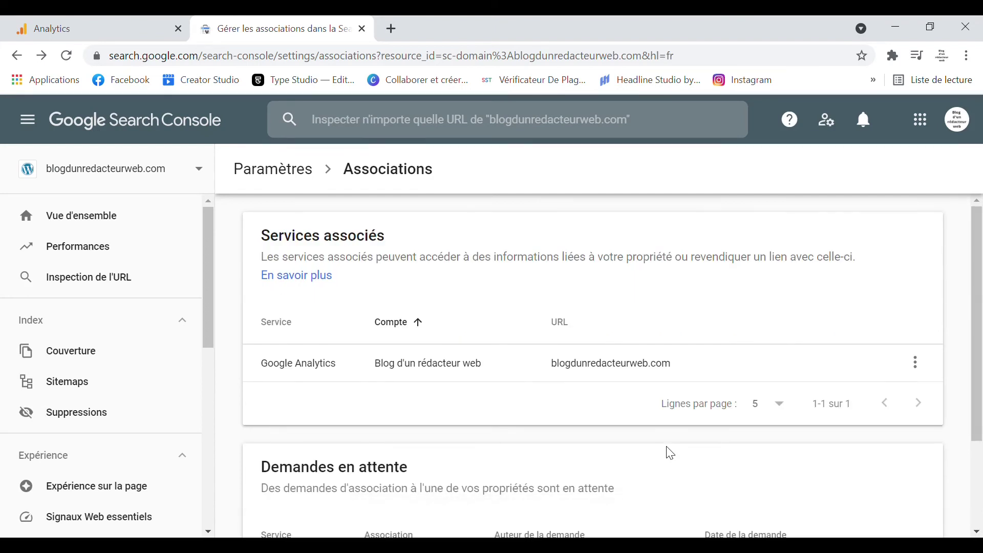
{"action": "scroll", "coordinate": [582, 384], "scroll_direction": "down", "scroll_amount": 3}
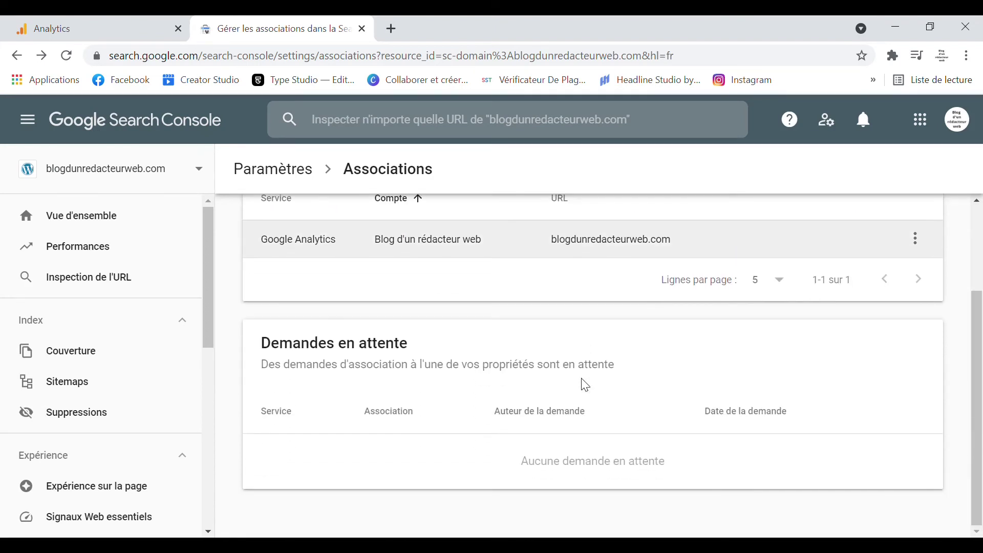
Switch back to Google Analytics and open the Search Console "Pages de destination" report among the Acquisition reports
{"action": "left_click", "coordinate": [141, 32]}
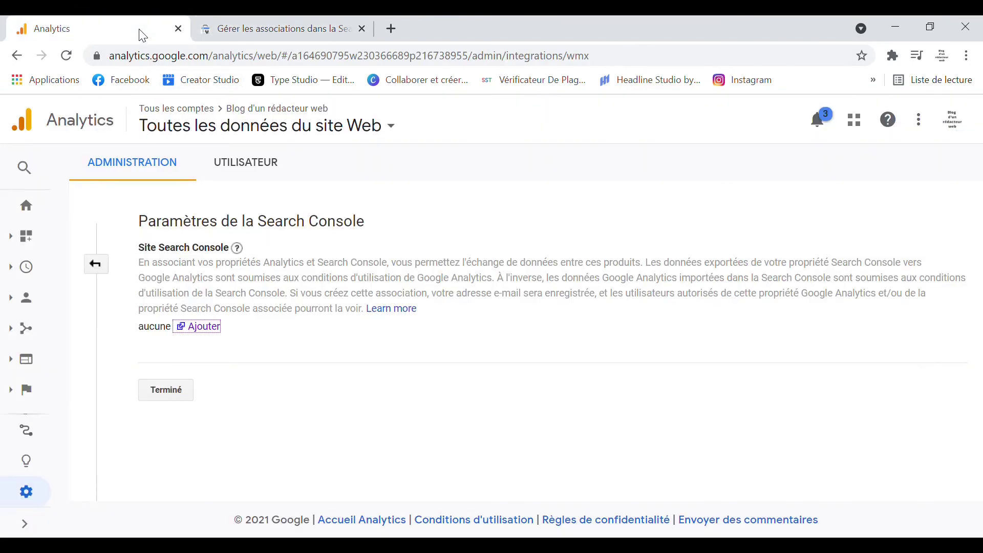
{"action": "left_click", "coordinate": [32, 204]}
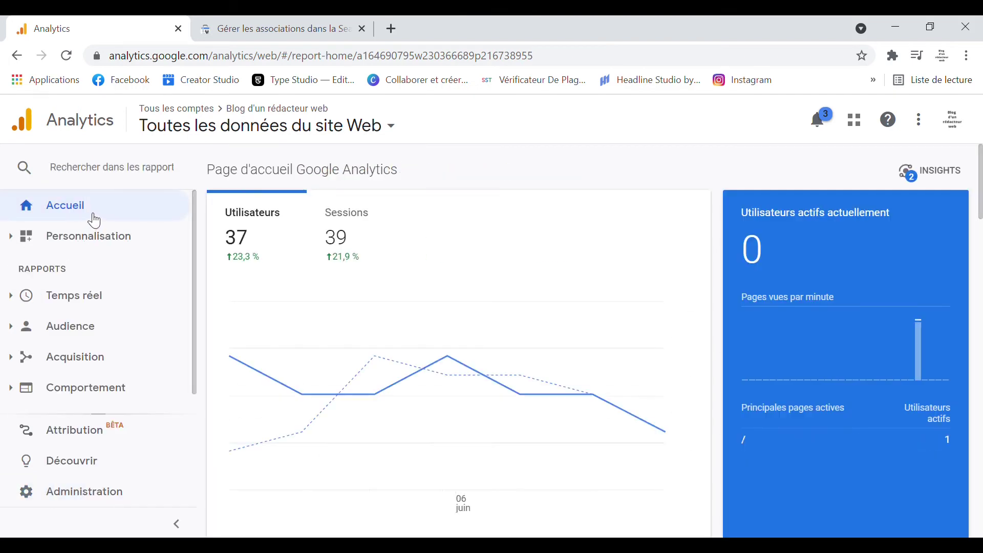
{"action": "scroll", "coordinate": [125, 256], "scroll_direction": "down", "scroll_amount": 1}
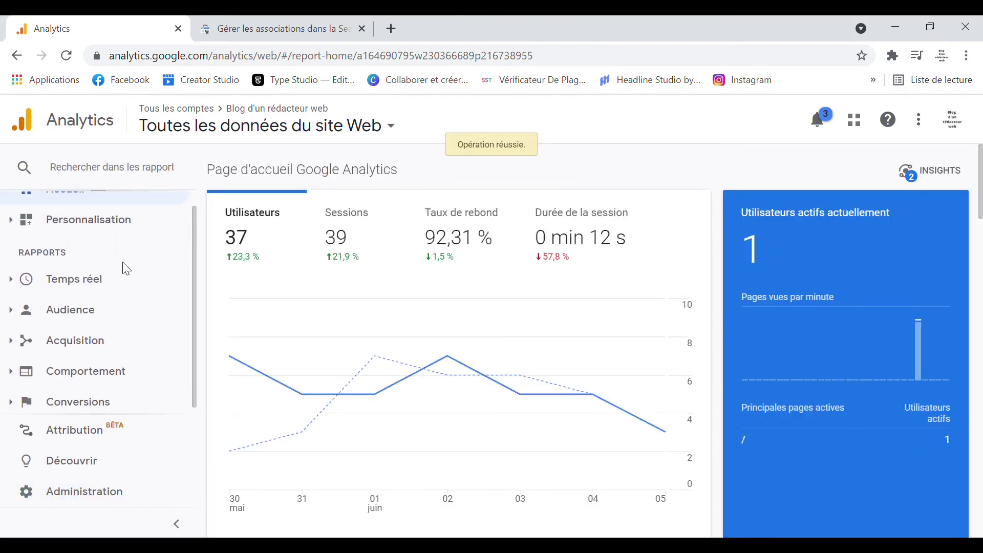
{"action": "left_click", "coordinate": [104, 342]}
{"action": "scroll", "coordinate": [131, 326], "scroll_direction": "down", "scroll_amount": 2}
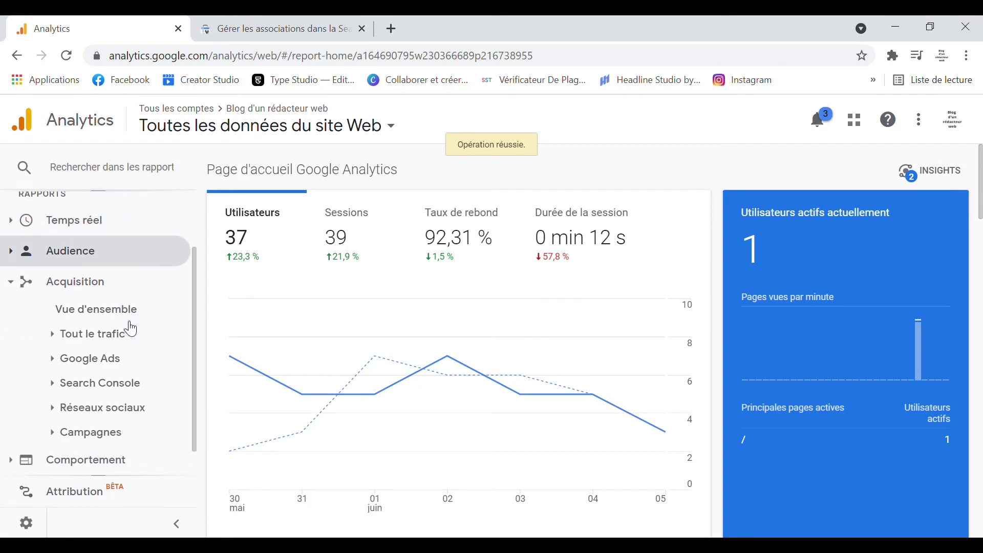
{"action": "scroll", "coordinate": [172, 309], "scroll_direction": "down", "scroll_amount": 1}
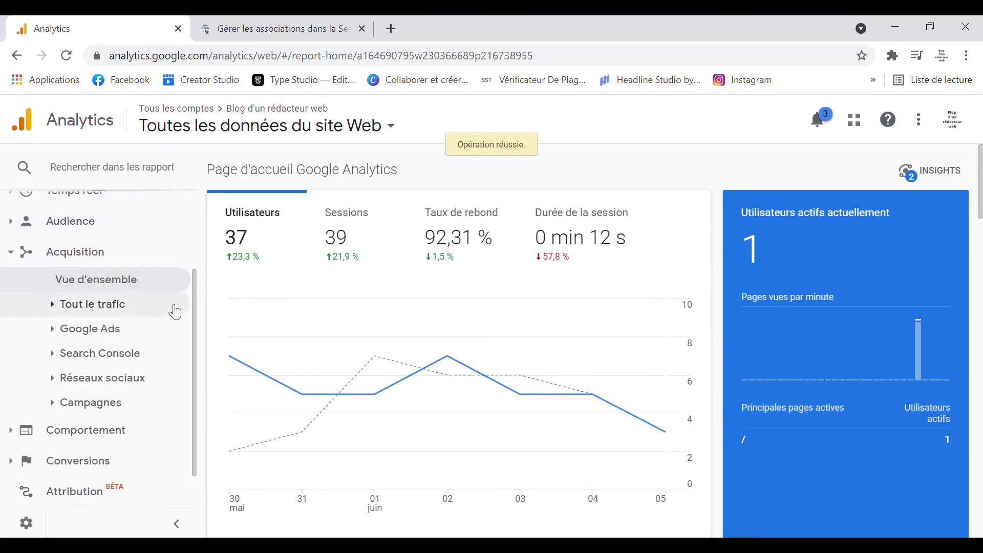
{"action": "left_click", "coordinate": [112, 359]}
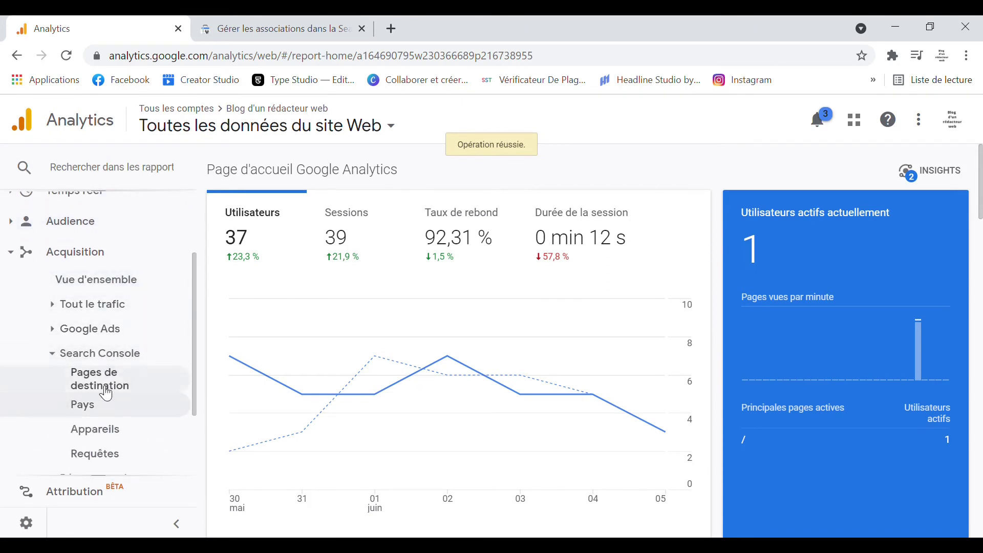
{"action": "left_click", "coordinate": [108, 383]}
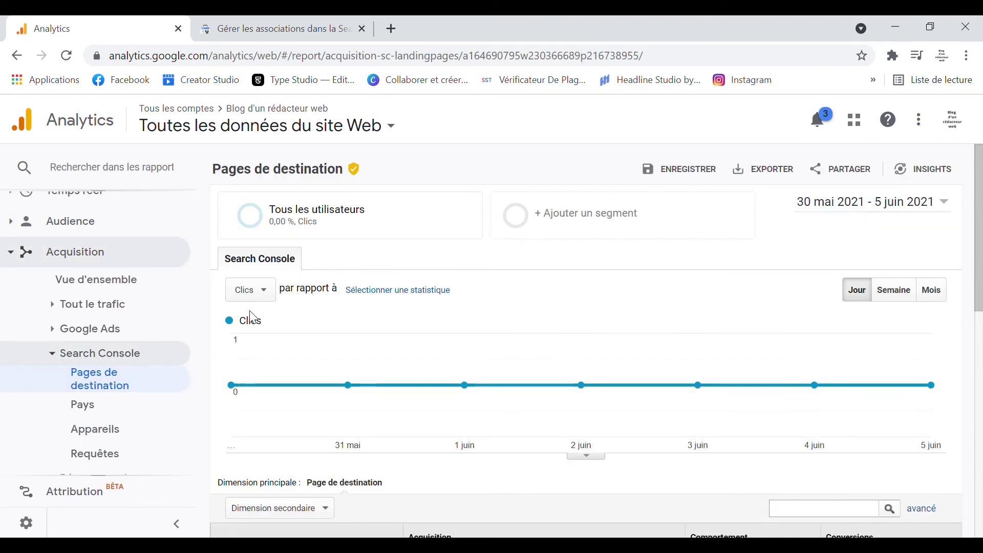
Examine the landing pages table, comparing impressions, clicks, CTR, average position, sessions and behaviour metrics for each page
{"action": "scroll", "coordinate": [458, 215], "scroll_direction": "down", "scroll_amount": 3}
{"action": "scroll", "coordinate": [460, 200], "scroll_direction": "down", "scroll_amount": 4}
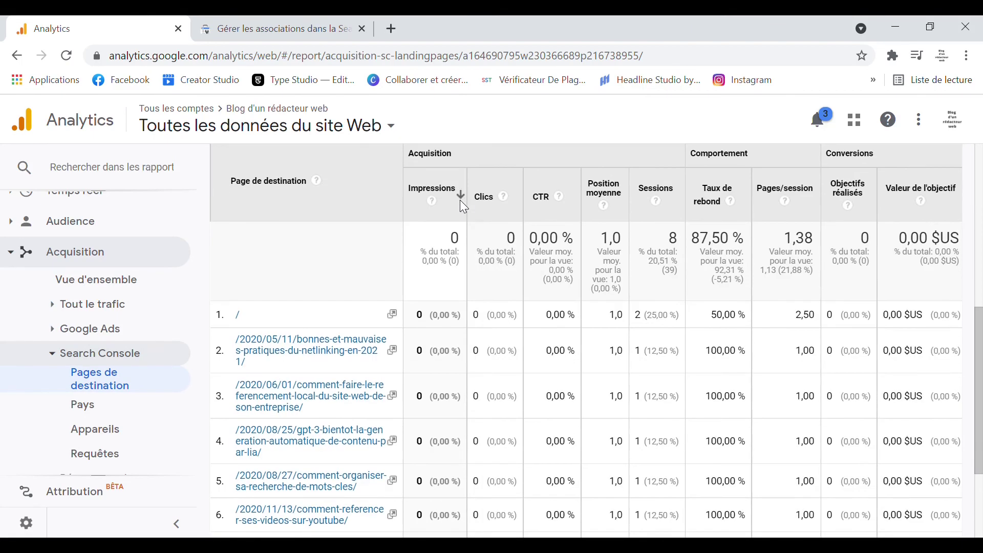
{"action": "scroll", "coordinate": [466, 206], "scroll_direction": "down", "scroll_amount": 2}
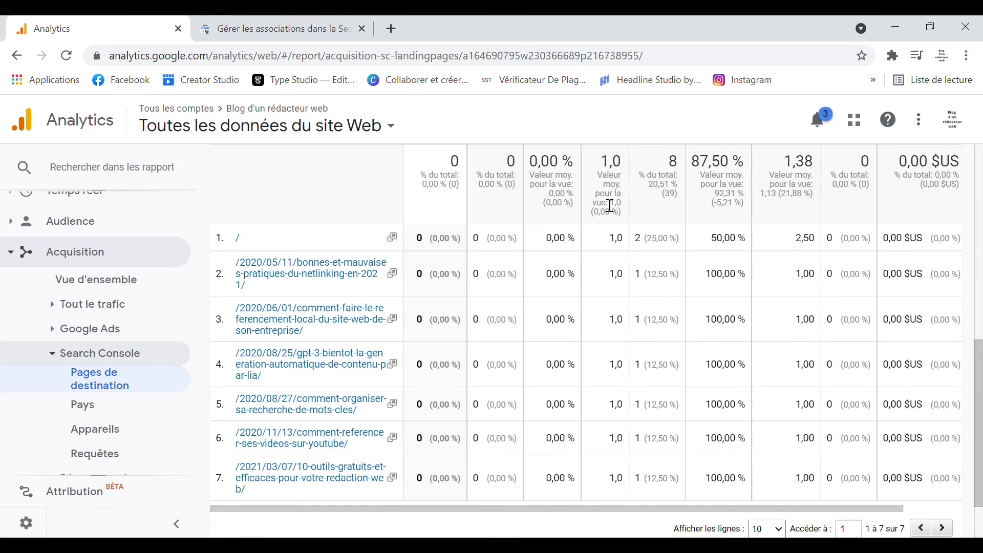
{"action": "scroll", "coordinate": [358, 252], "scroll_direction": "up", "scroll_amount": 1}
{"action": "scroll", "coordinate": [369, 256], "scroll_direction": "up", "scroll_amount": 2}
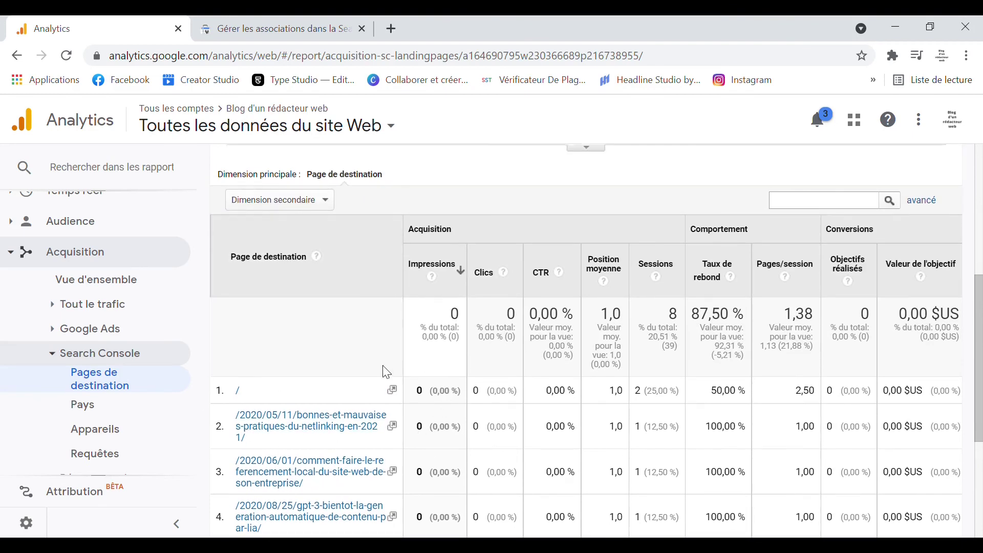
{"action": "scroll", "coordinate": [386, 404], "scroll_direction": "down", "scroll_amount": 4}
{"action": "scroll", "coordinate": [538, 377], "scroll_direction": "up", "scroll_amount": 6}
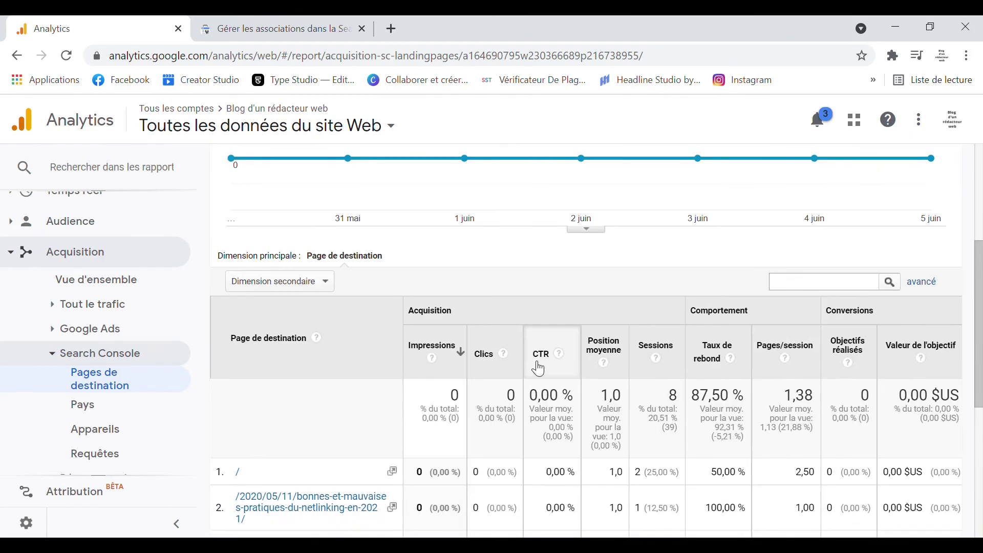
{"action": "scroll", "coordinate": [438, 322], "scroll_direction": "down", "scroll_amount": 5}
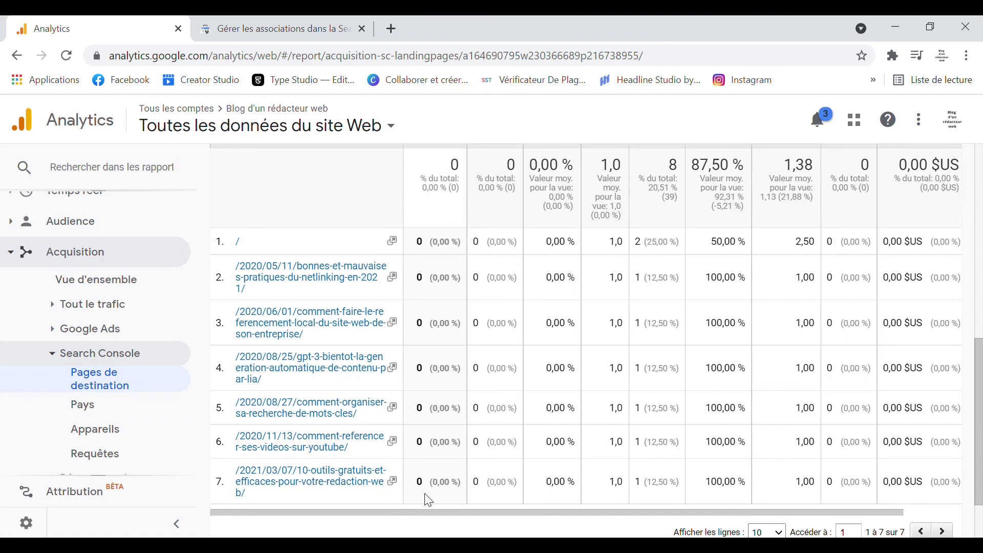
{"action": "scroll", "coordinate": [423, 210], "scroll_direction": "up", "scroll_amount": 6}
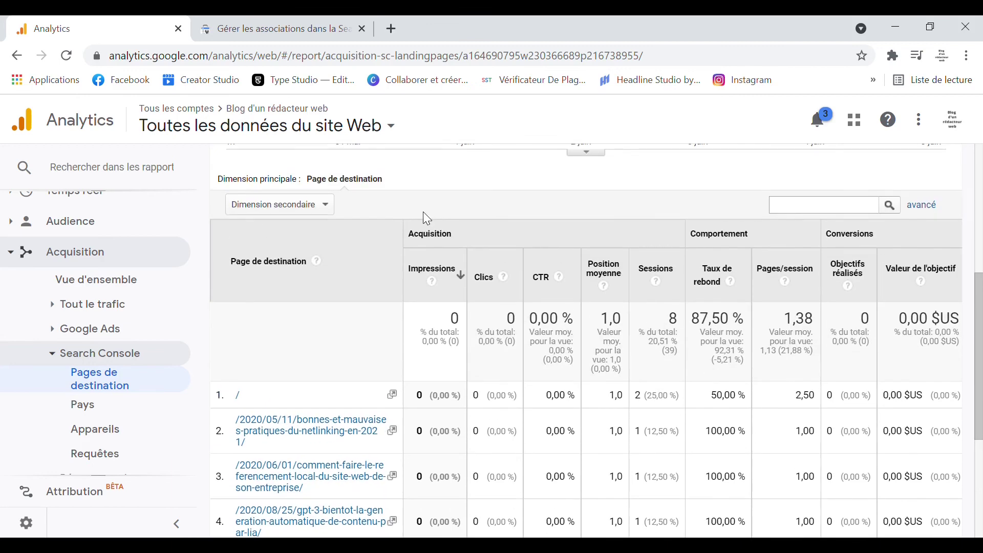